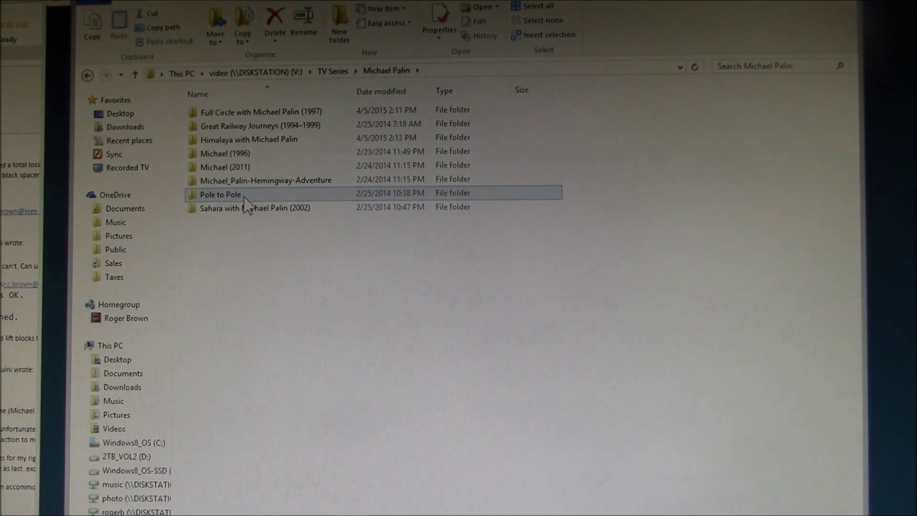
# Look inside the Michael Palin folder's Pole to Pole episode files, then return to the parent entry
pyautogui.keyDown('ctrl'); pyautogui.click(379, 124); pyautogui.keyUp('ctrl')
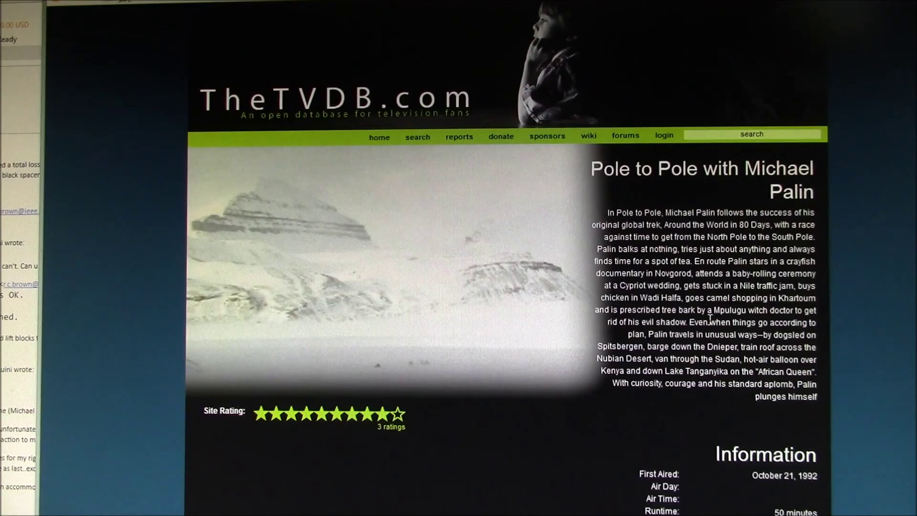
pyautogui.scroll(-2, 502, 286)
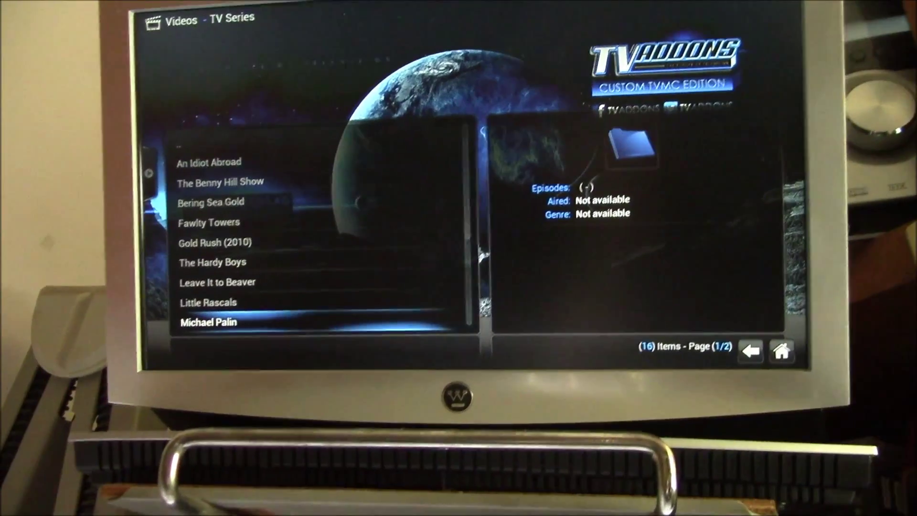
pyautogui.press('Return')
pyautogui.press('Down')
pyautogui.press('Down')
pyautogui.press('Down')
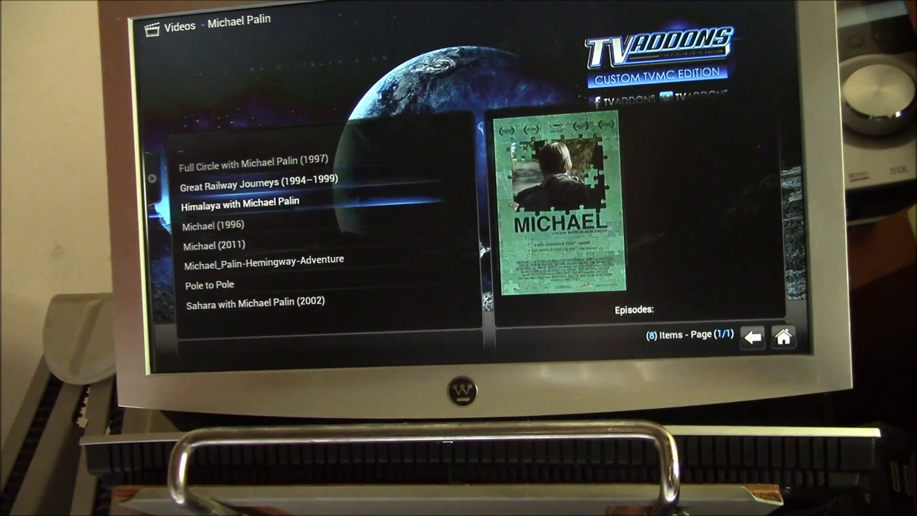
pyautogui.press('Down')
pyautogui.press('Down')
pyautogui.press('Down')
pyautogui.press('Down')
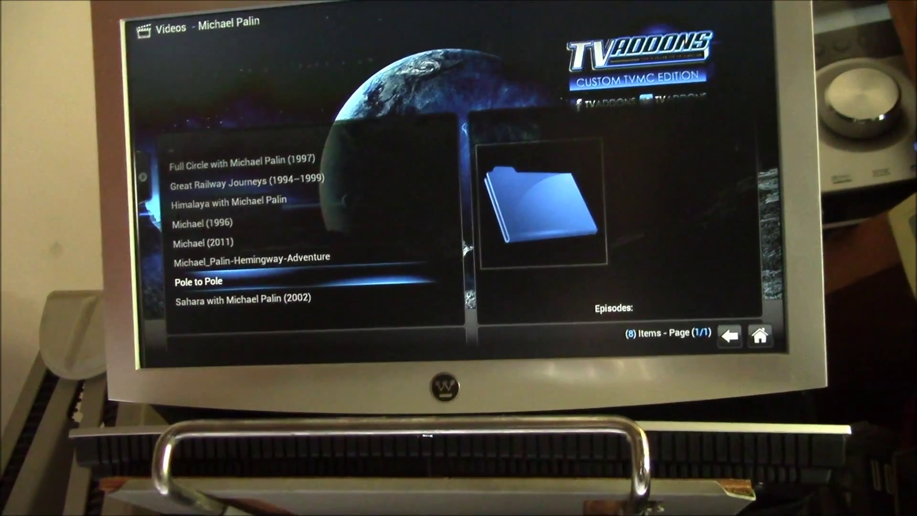
pyautogui.press('Return')
pyautogui.press('Down')
pyautogui.press('Down')
pyautogui.press('Up')
pyautogui.press('Up')
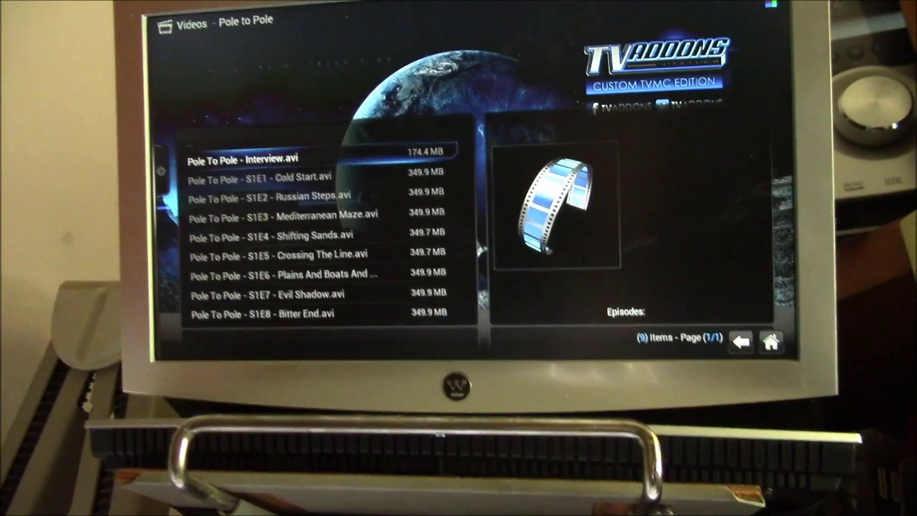
pyautogui.press('Up')
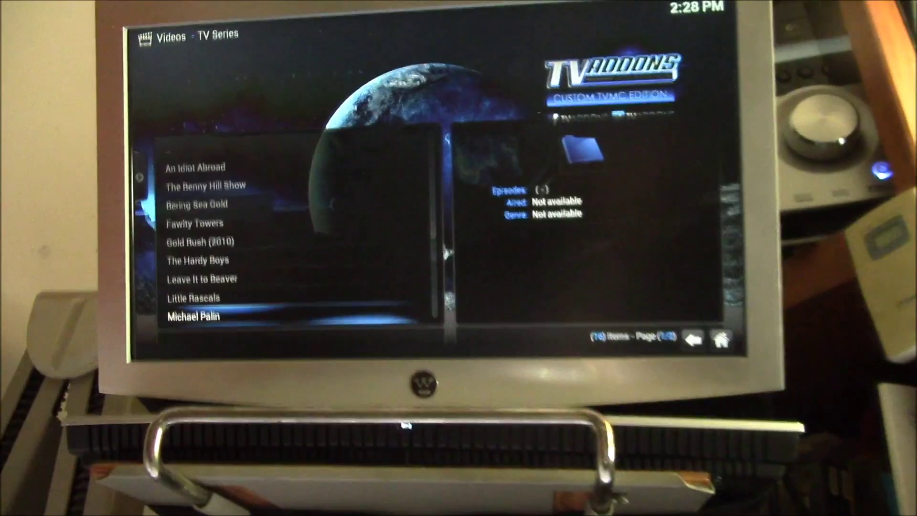
# Scrape TV show information for Pole to Pole, matching 'Pole to Pole with Michael Palin' on TVDB
pyautogui.press('Return')
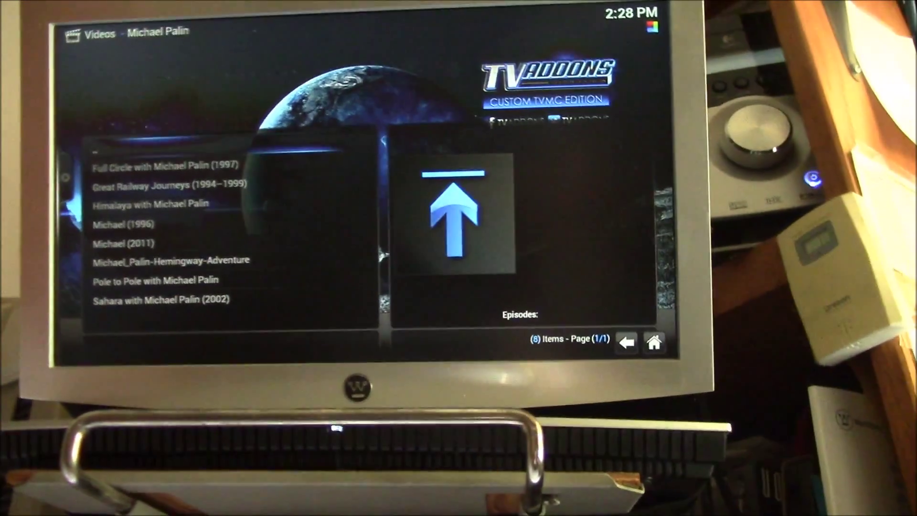
pyautogui.press('Down')
pyautogui.press('Down')
pyautogui.press('Down')
pyautogui.press('Down')
pyautogui.press('Down')
pyautogui.press('Down')
pyautogui.press('c')
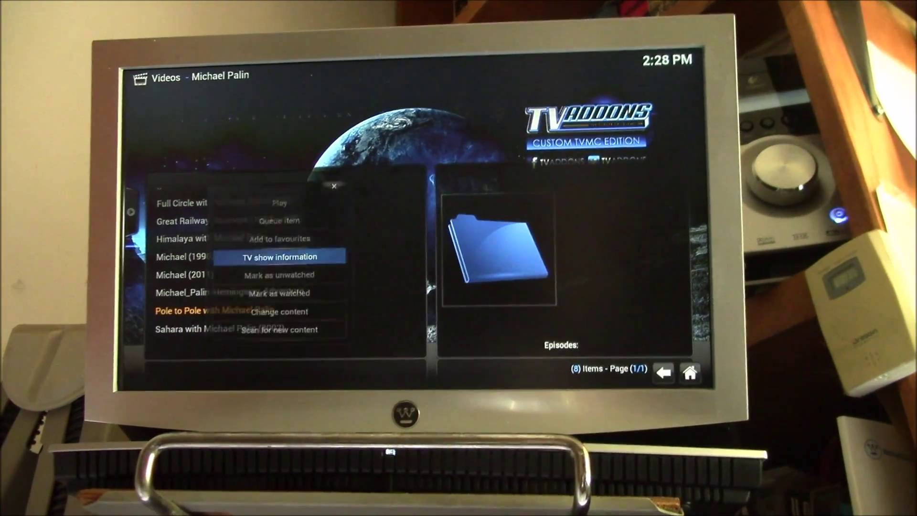
pyautogui.press('Return')
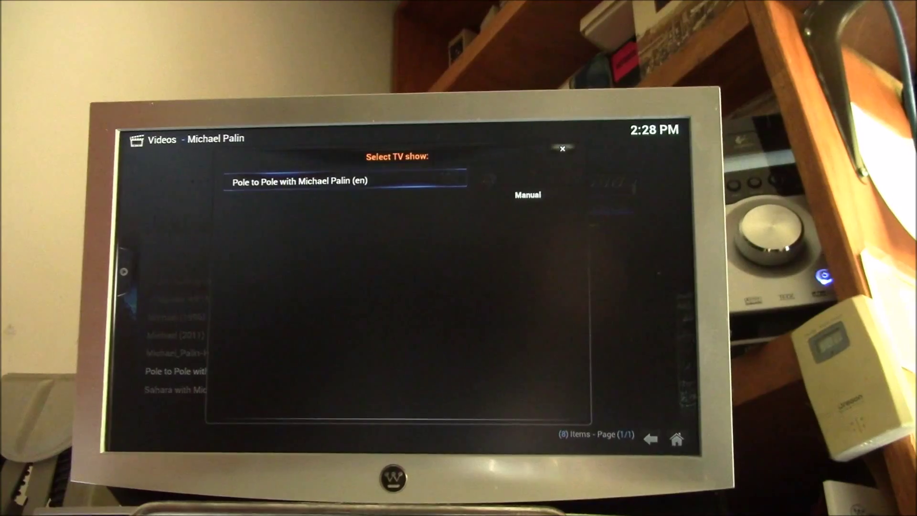
pyautogui.press('Return')
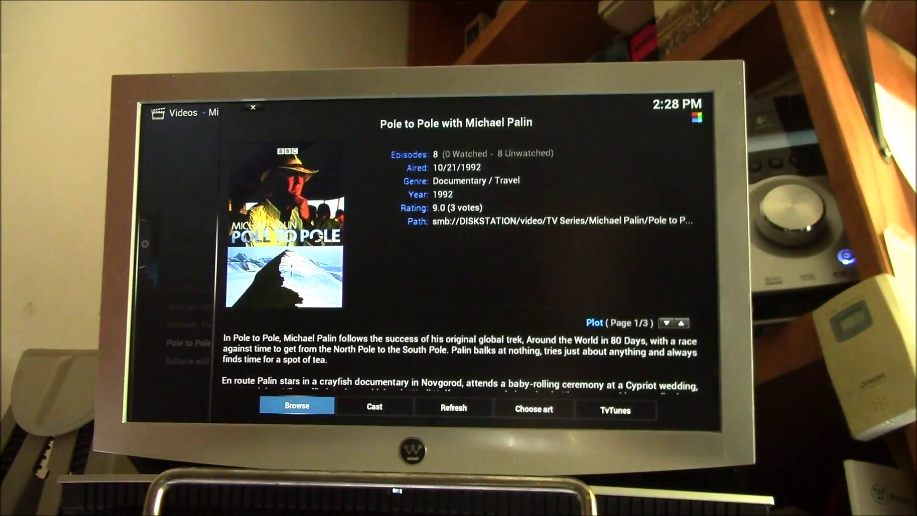
# Browse the eight Pole to Pole episodes with their ratings and plots
pyautogui.press('Escape')
pyautogui.press('Return')
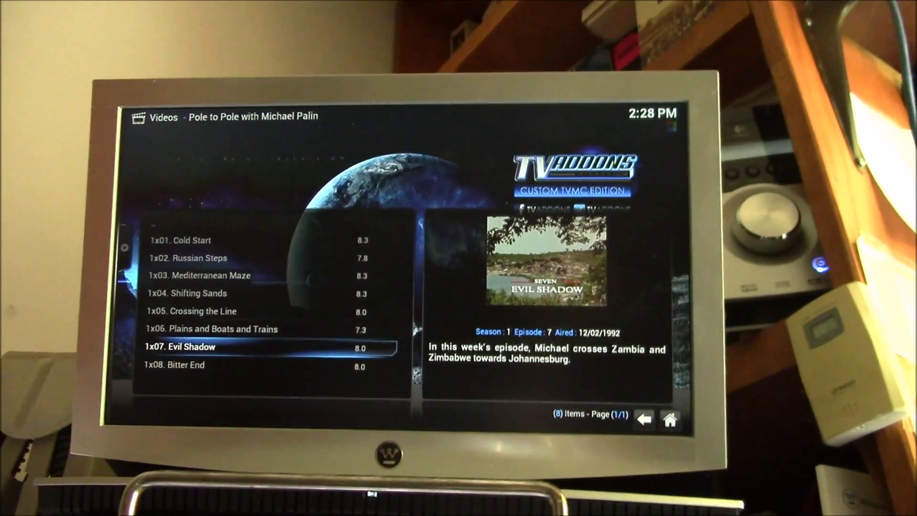
pyautogui.press('Up')
pyautogui.press('Up')
pyautogui.press('Up')
pyautogui.press('Up')
pyautogui.press('Up')
pyautogui.press('Up')
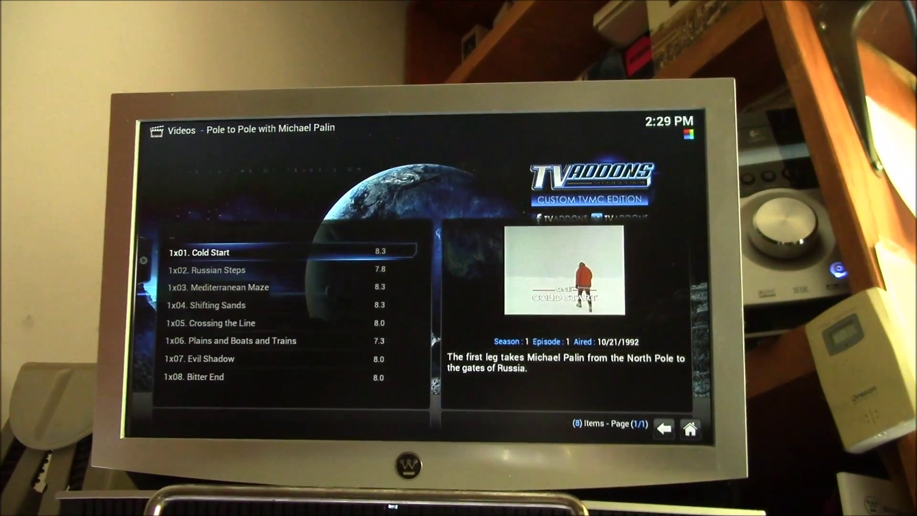
pyautogui.press('Down')
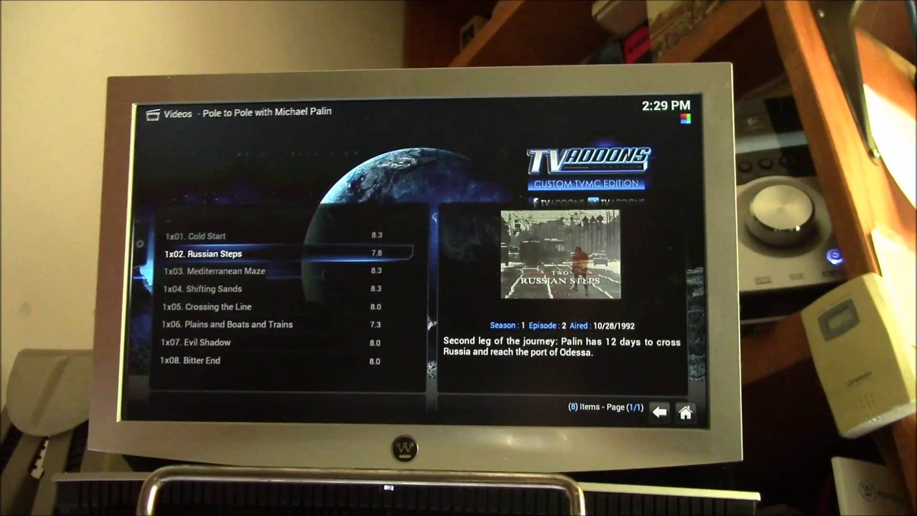
pyautogui.press('Down')
pyautogui.press('Down')
pyautogui.press('Down')
pyautogui.press('Down')
pyautogui.press('Down')
pyautogui.press('Down')
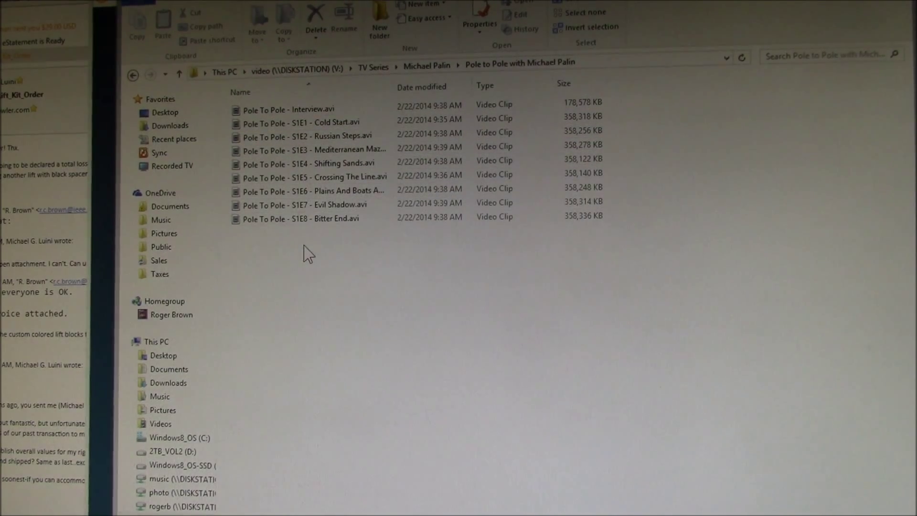
# Go up to the Michael Palin folder and open 'Himalaya with Michael Palin' to show its six episodes
pyautogui.press('BackSpace')
pyautogui.click(267, 133)
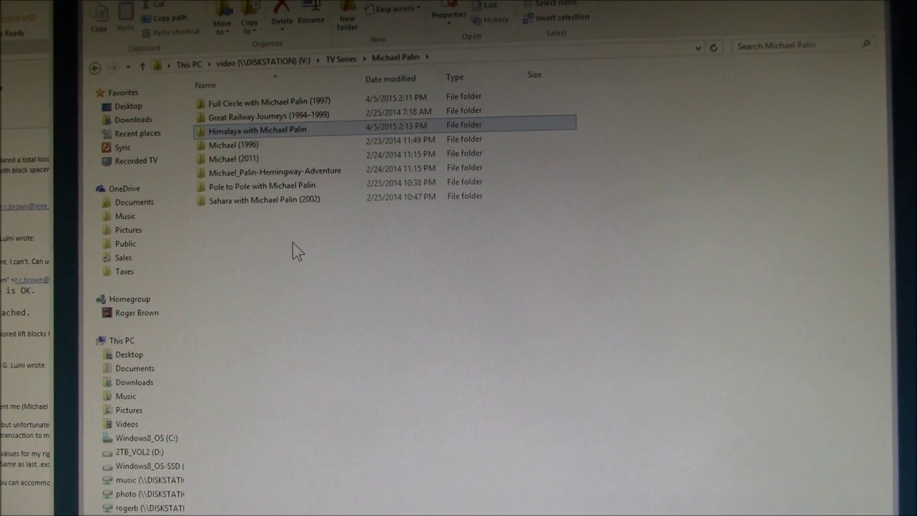
pyautogui.keyDown('ctrl'); pyautogui.click(276, 188); pyautogui.keyUp('ctrl')
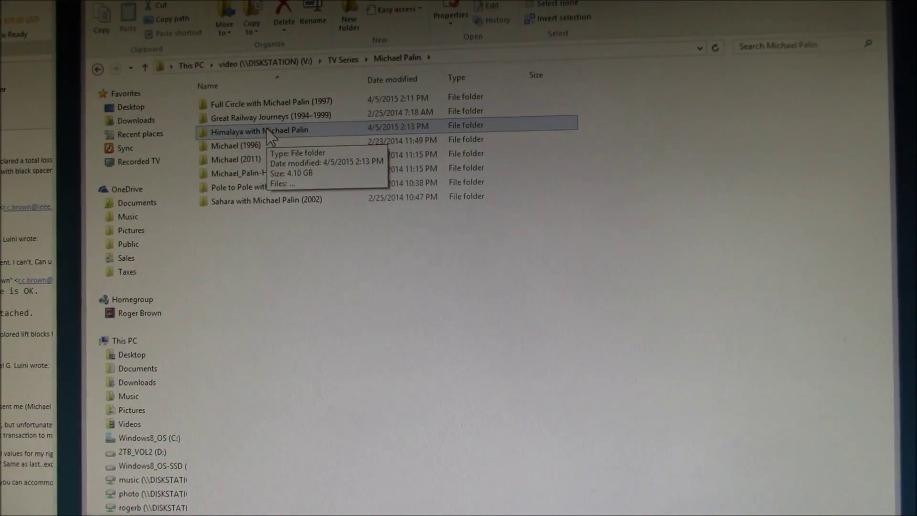
pyautogui.doubleClick(268, 133)
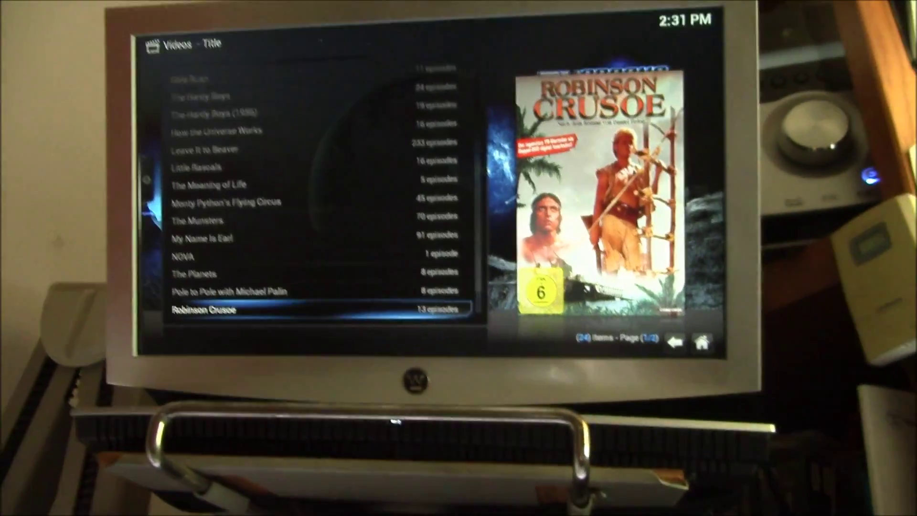
pyautogui.press('Up')
pyautogui.press('Up')
pyautogui.press('Up')
pyautogui.press('Up')
pyautogui.press('Up')
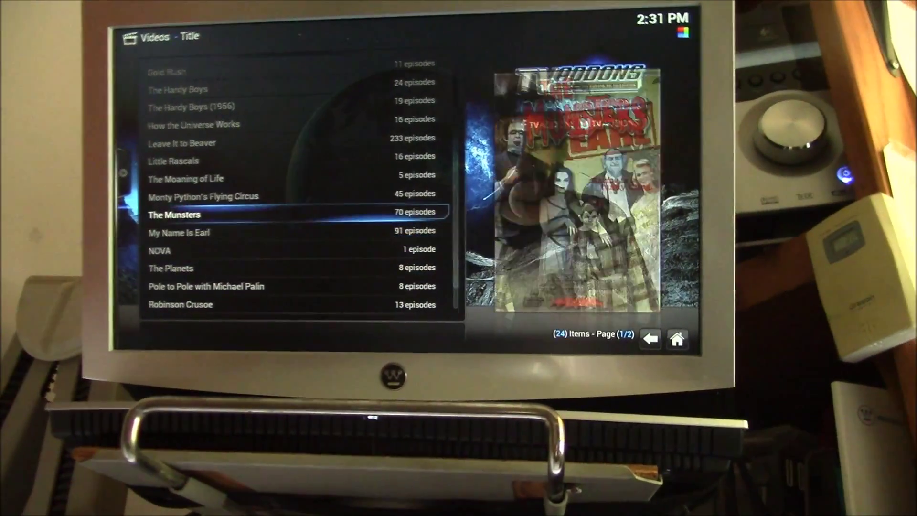
pyautogui.press('Up')
pyautogui.press('Up')
pyautogui.press('Up')
pyautogui.press('Up')
pyautogui.press('Up')
pyautogui.press('Up')
pyautogui.press('Up')
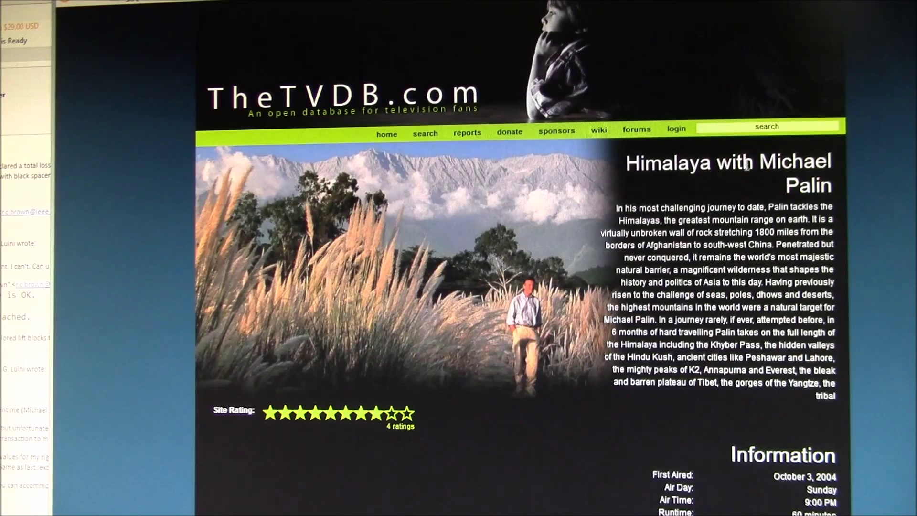
# Search TheTVDB.com for 'himalaya' from the navigation bar search box
pyautogui.click(753, 128)
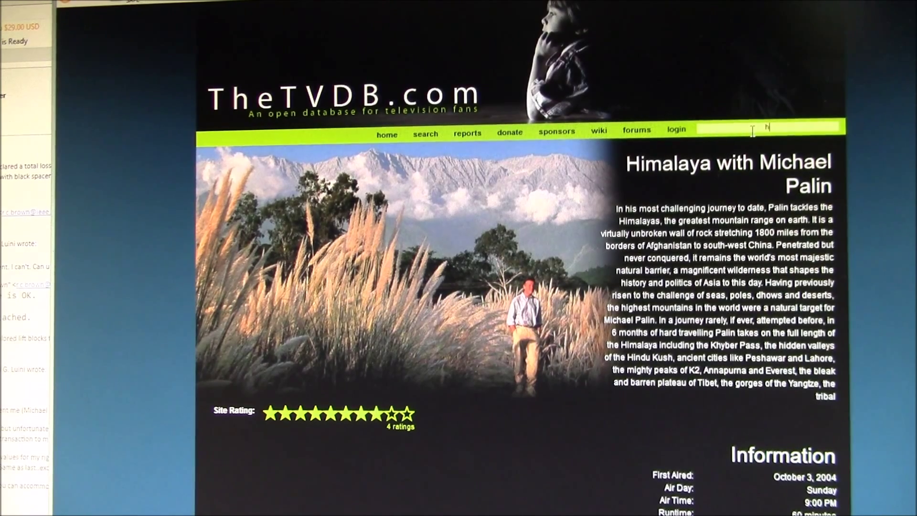
pyautogui.write('himala')
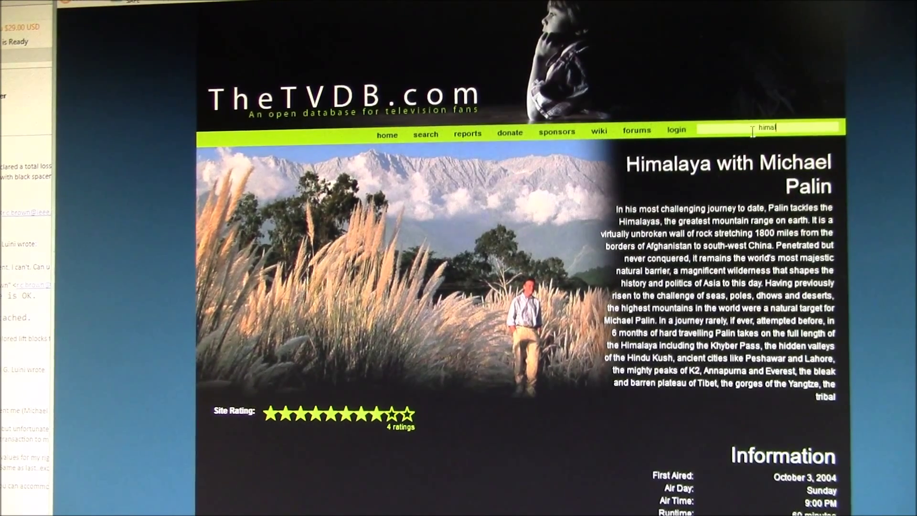
pyautogui.write('ya')
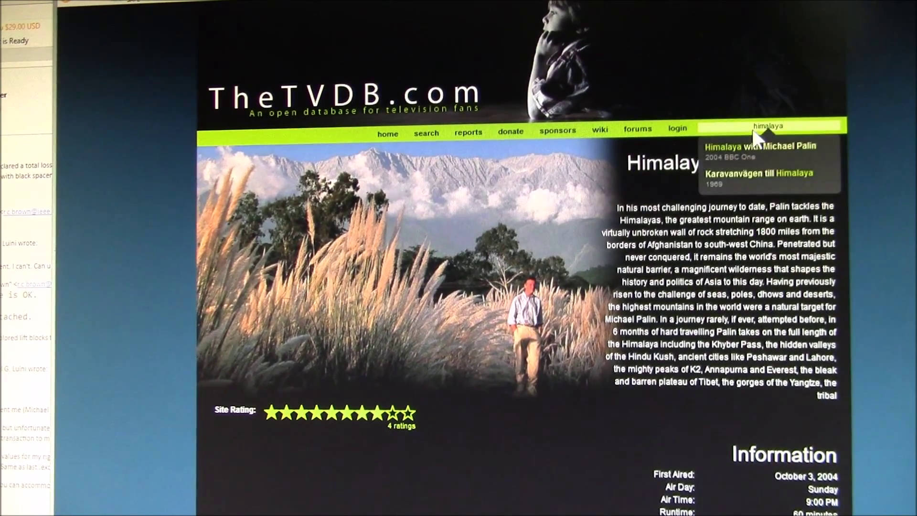
pyautogui.press('Return')
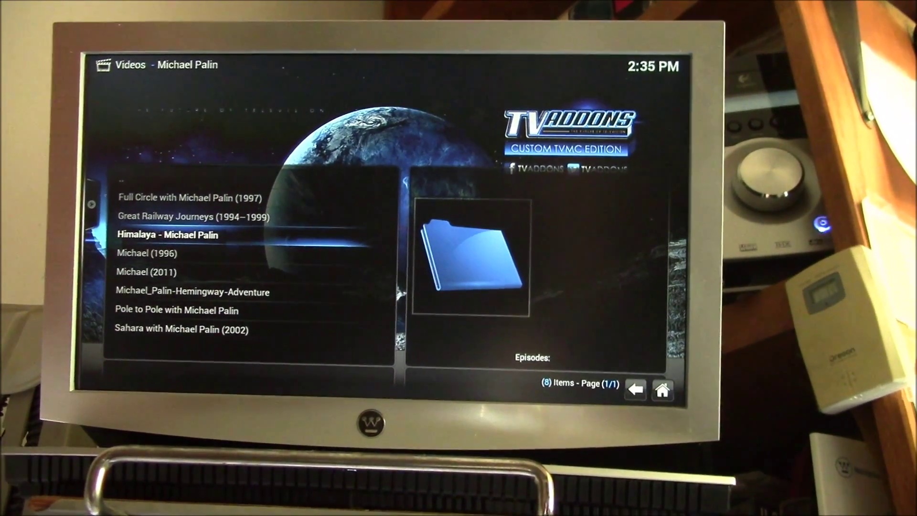
# Look up TV show information for 'Himalaya - Michael Palin' and match 'Himalaya with Michael Palin (en)'
pyautogui.press('Return')
pyautogui.press('c')
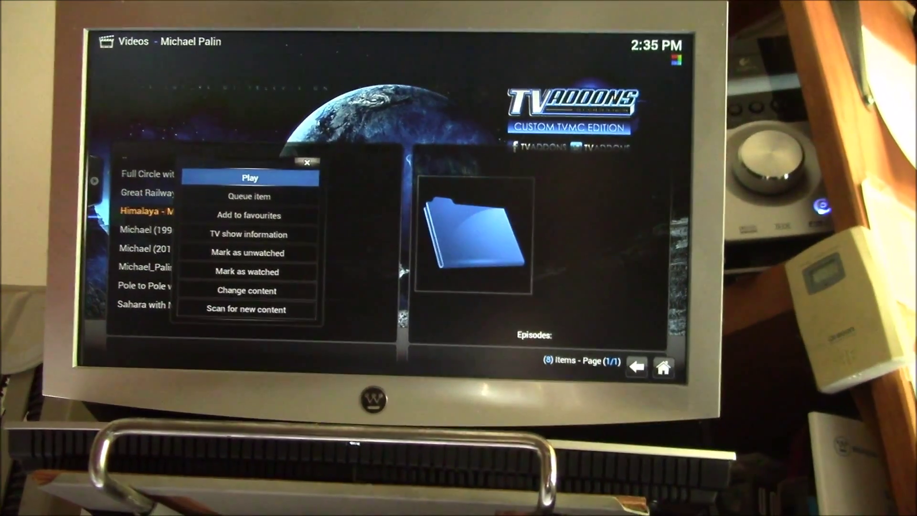
pyautogui.press('Down')
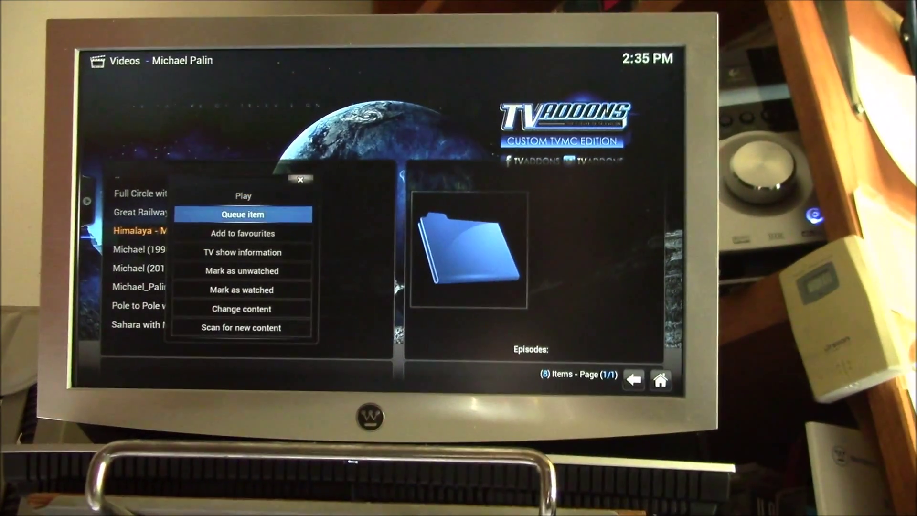
pyautogui.press('Down')
pyautogui.press('Down')
pyautogui.press('Return')
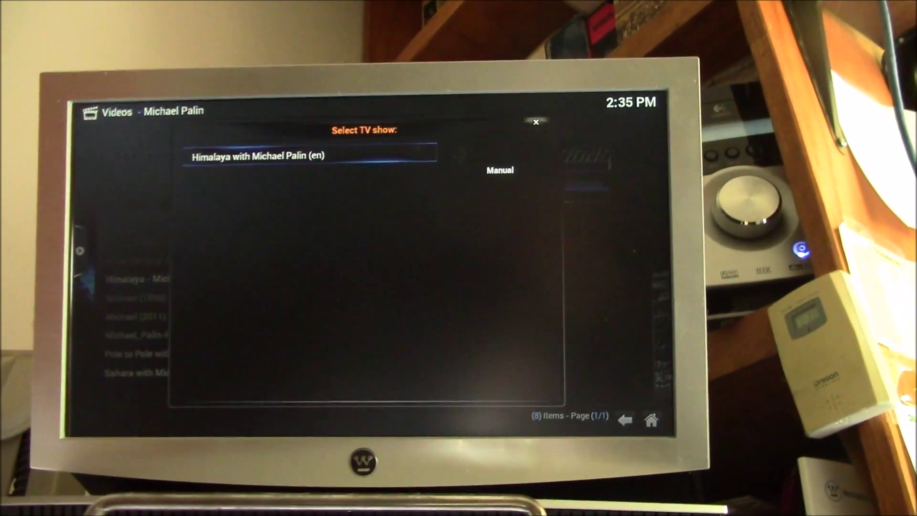
pyautogui.press('Return')
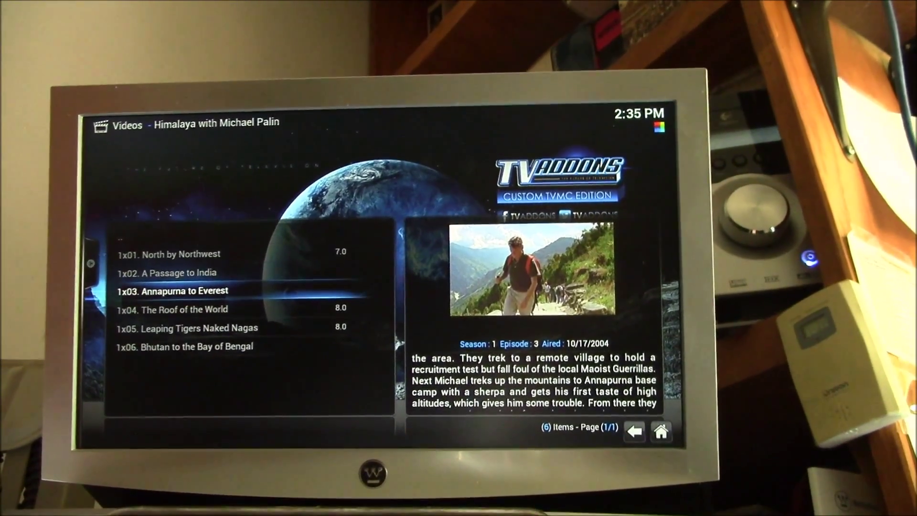
# Preview Himalaya episodes 1x01–1x06, then return via '..' to the Videos - Title list
pyautogui.press('Up')
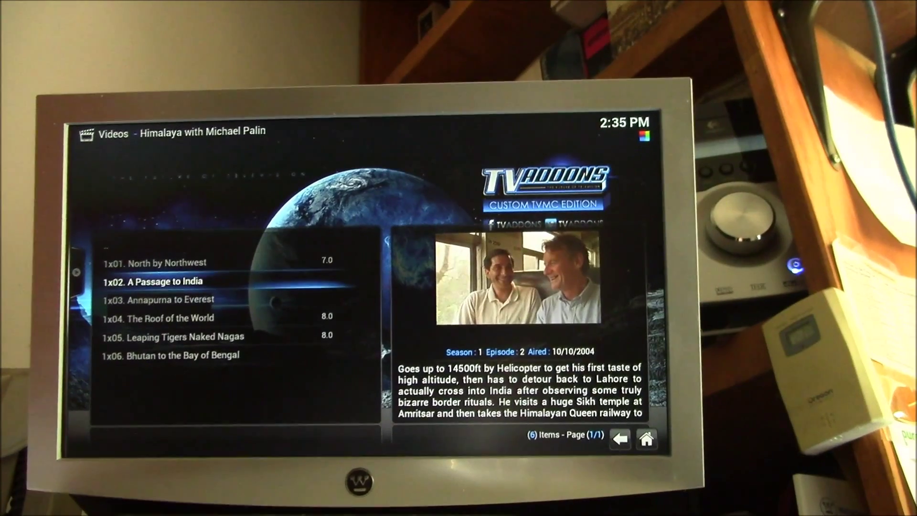
pyautogui.press('Down')
pyautogui.press('Down')
pyautogui.press('Down')
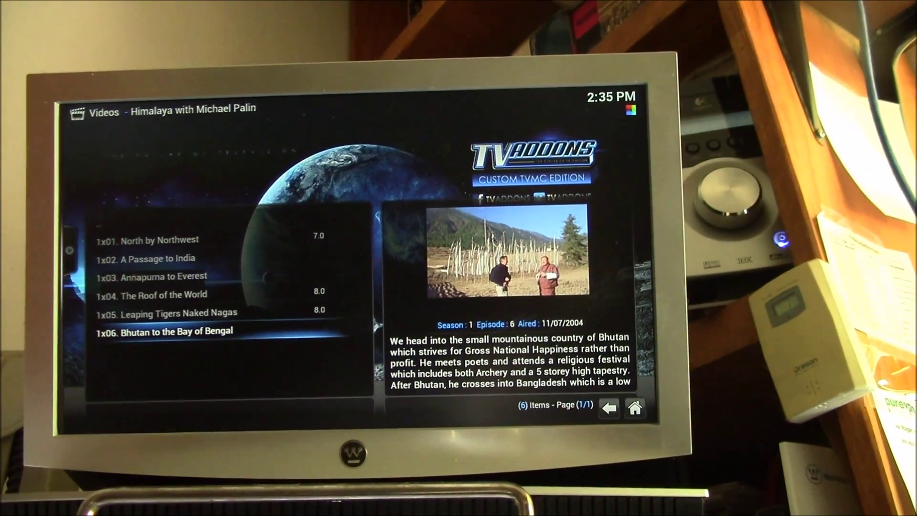
pyautogui.press('Up')
pyautogui.press('Up')
pyautogui.press('Up')
pyautogui.press('Up')
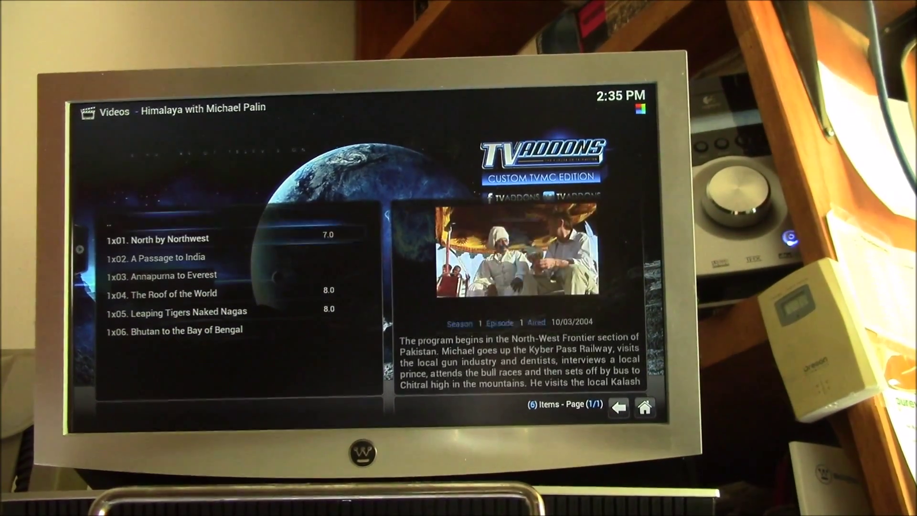
pyautogui.press('Up')
pyautogui.press('Down')
pyautogui.press('Down')
pyautogui.press('Down')
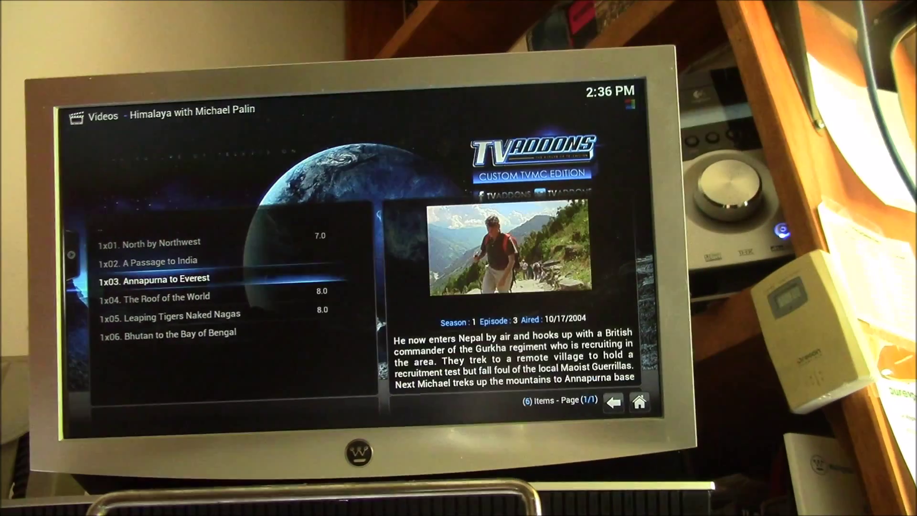
pyautogui.press('Up')
pyautogui.press('Up')
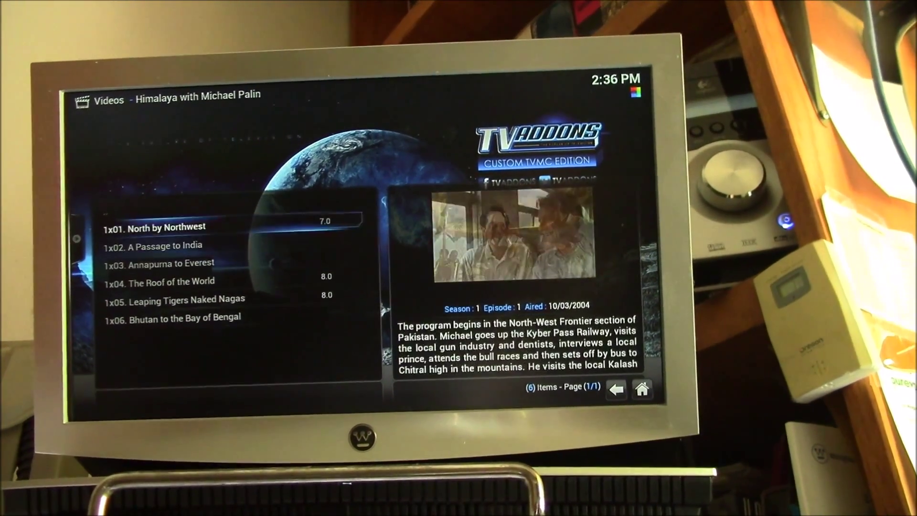
pyautogui.press('Up')
pyautogui.press('Return')
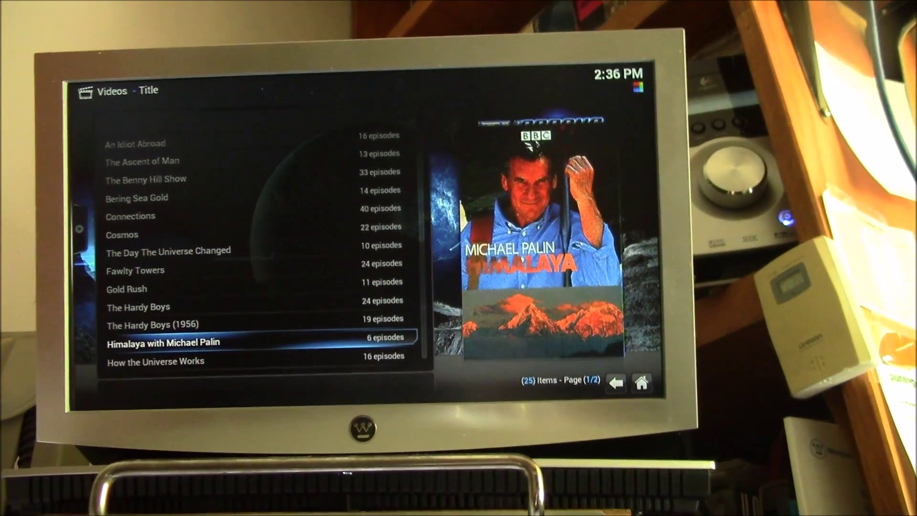